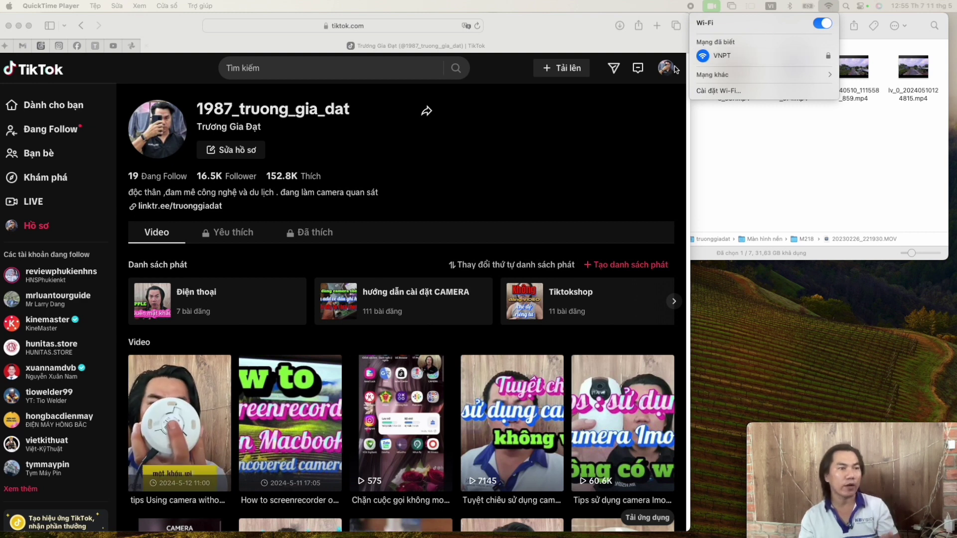
Step: Enter 192.168.1.1 in Safari's address bar and show the Mac's Wi-Fi network list
left_click(555, 30)
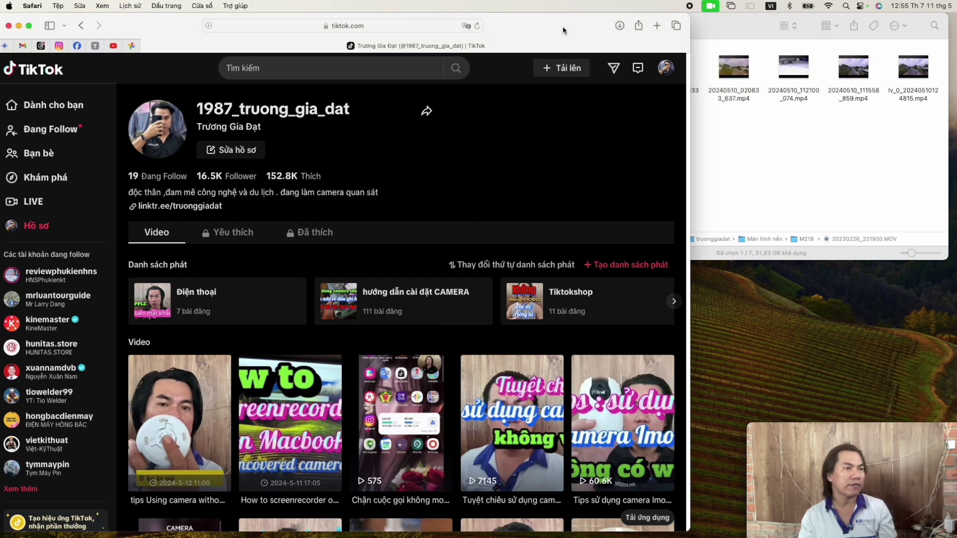
key("super+l")
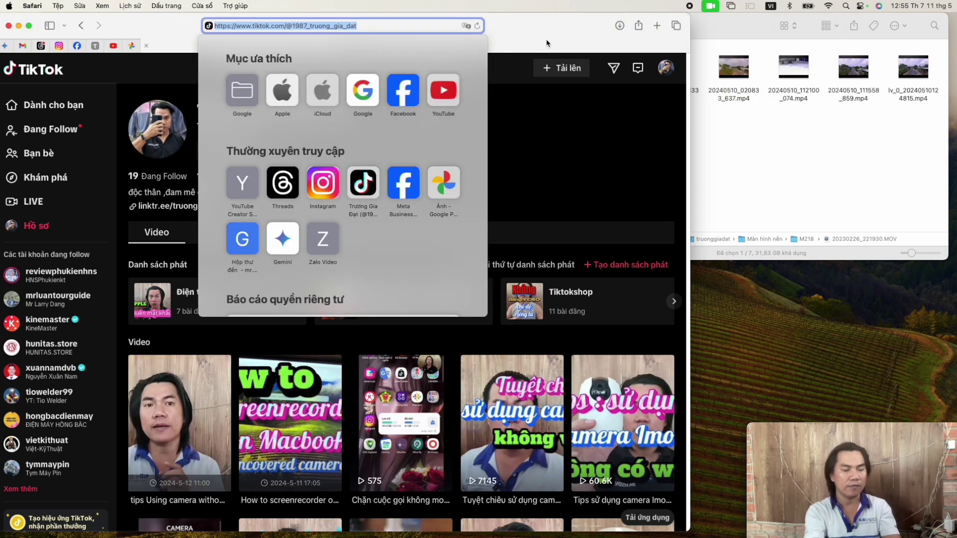
type("192.168.1.1")
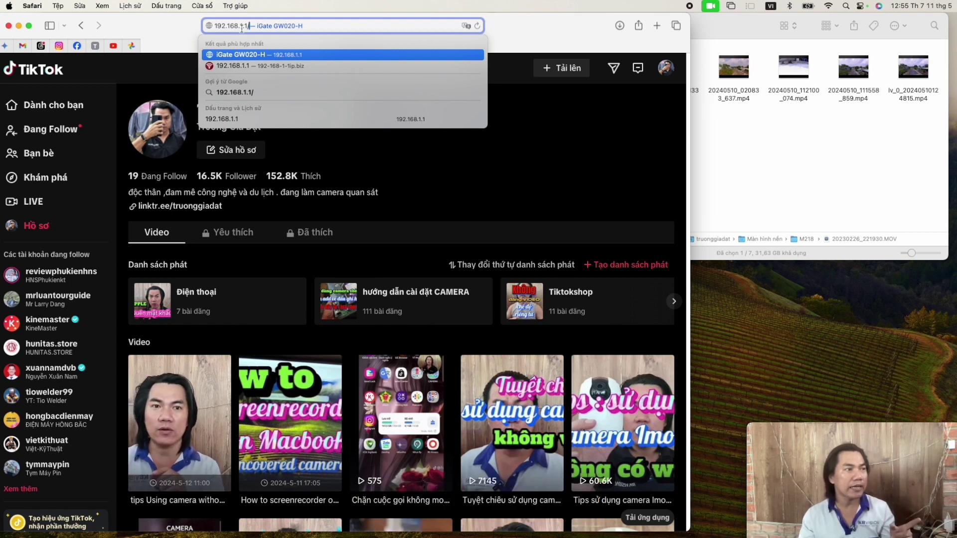
left_click(829, 6)
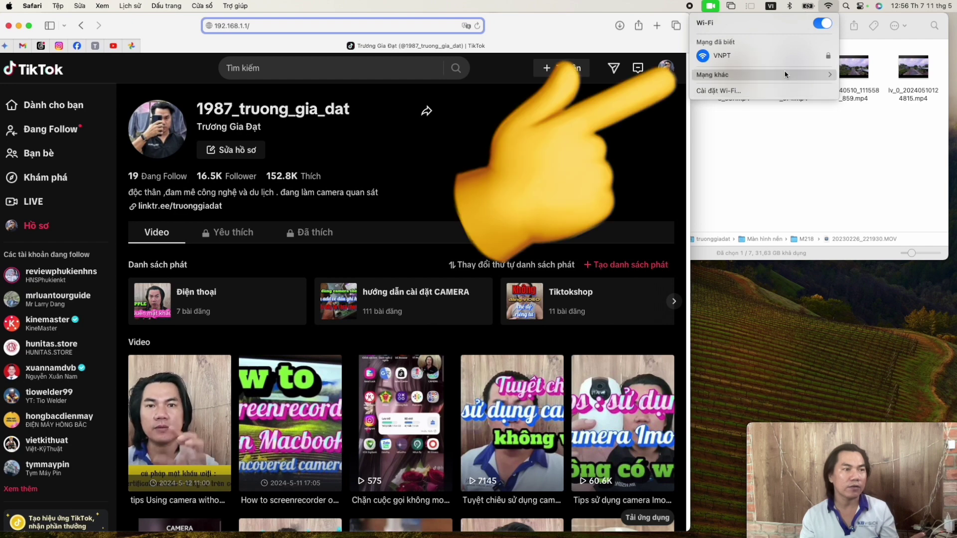
Step: Read the VNPT network's details in Wi-Fi Settings to confirm router 192.168.1.1, then return to Safari
left_click(736, 91)
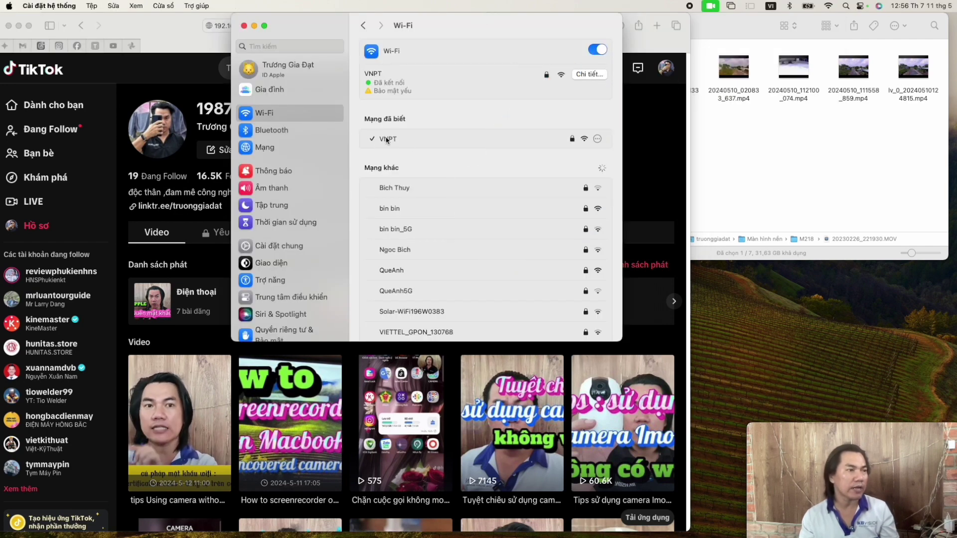
left_click(598, 139)
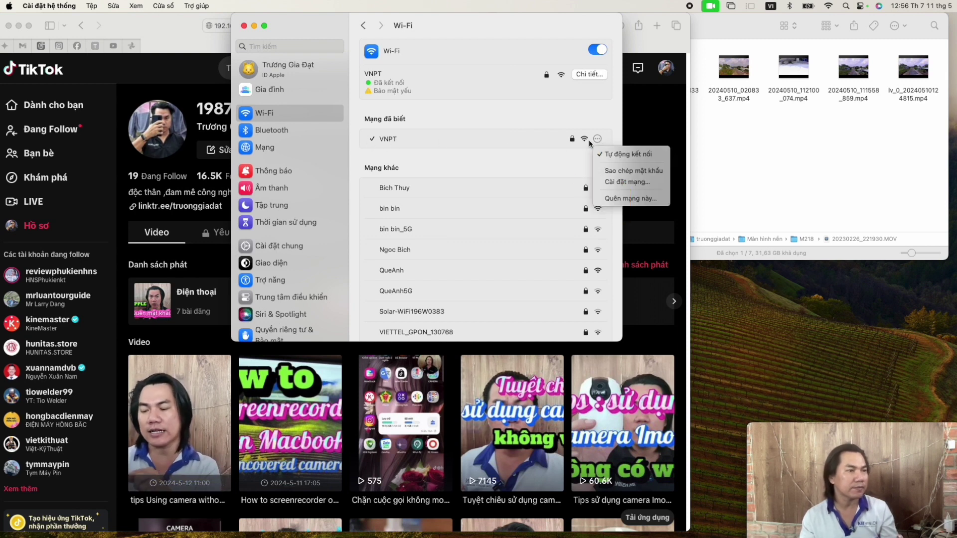
left_click(618, 184)
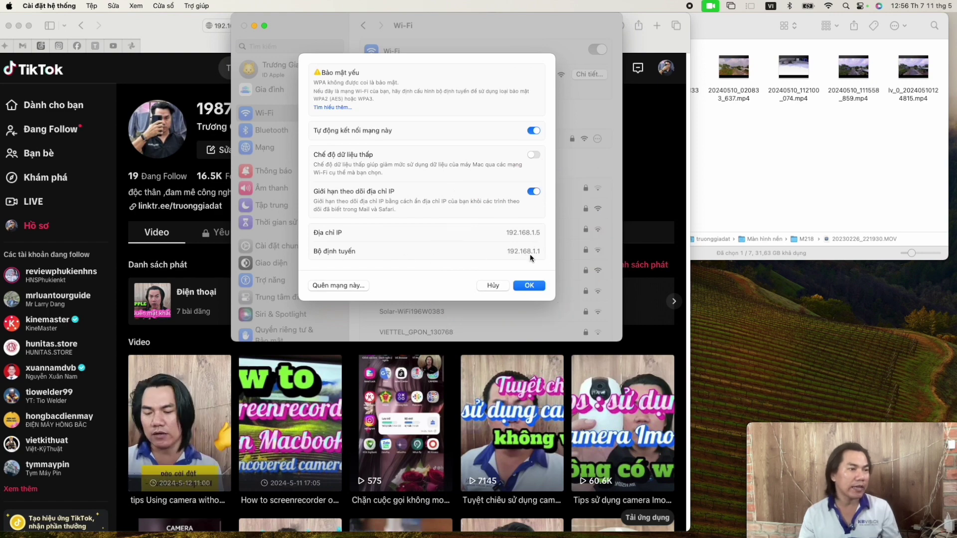
left_click(529, 287)
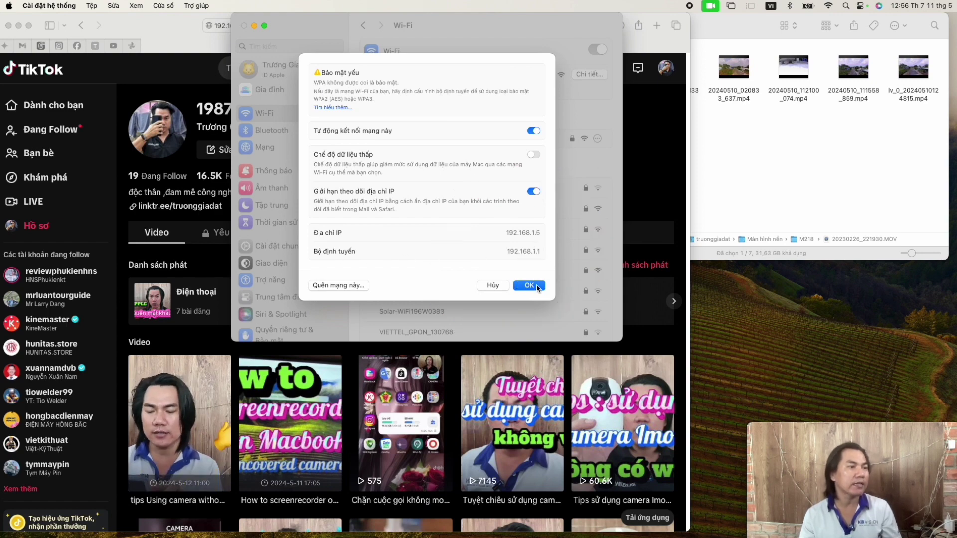
left_click_drag(421, 15, 559, 121)
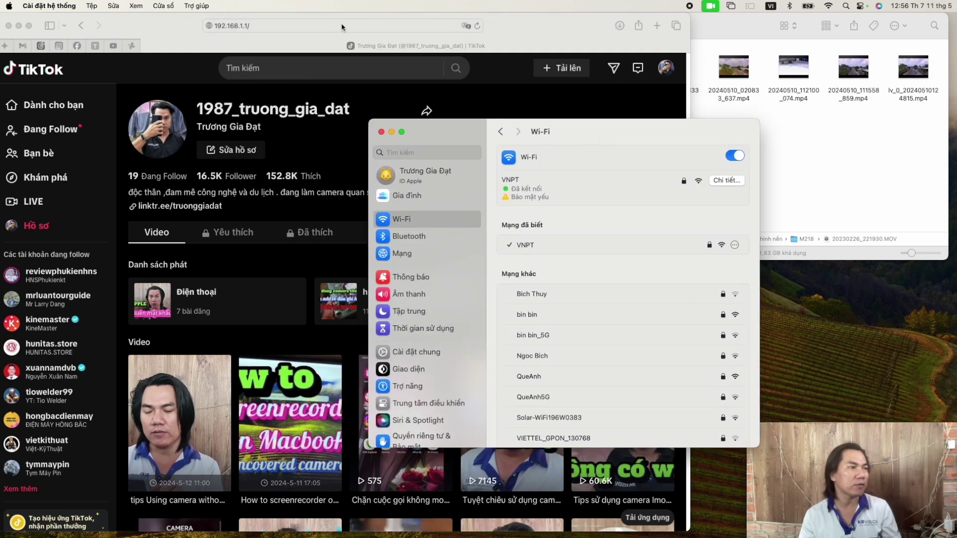
left_click(316, 40)
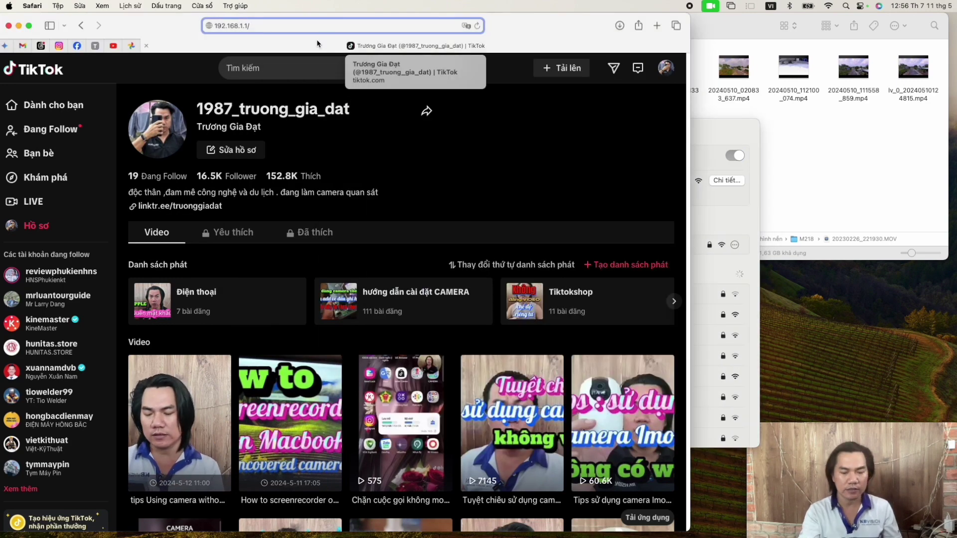
Step: Load 192.168.1.1 and enter username admin and the admin password on the iGate sign-in page
key("Return")
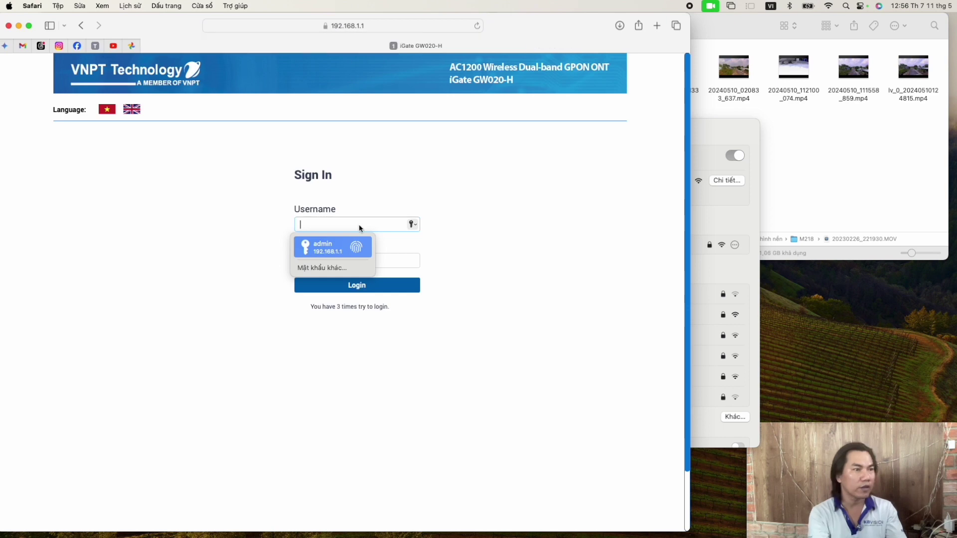
type("admin")
key("Escape")
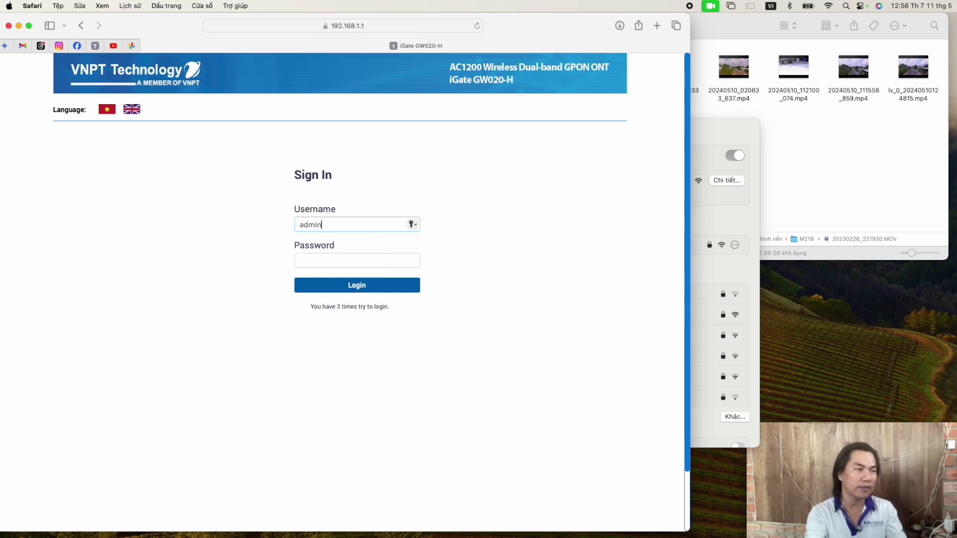
left_click(408, 265)
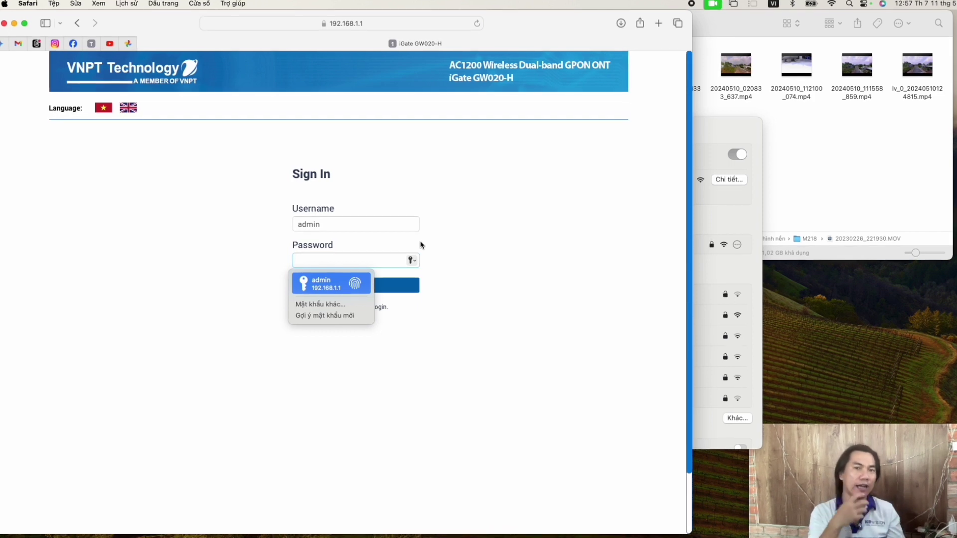
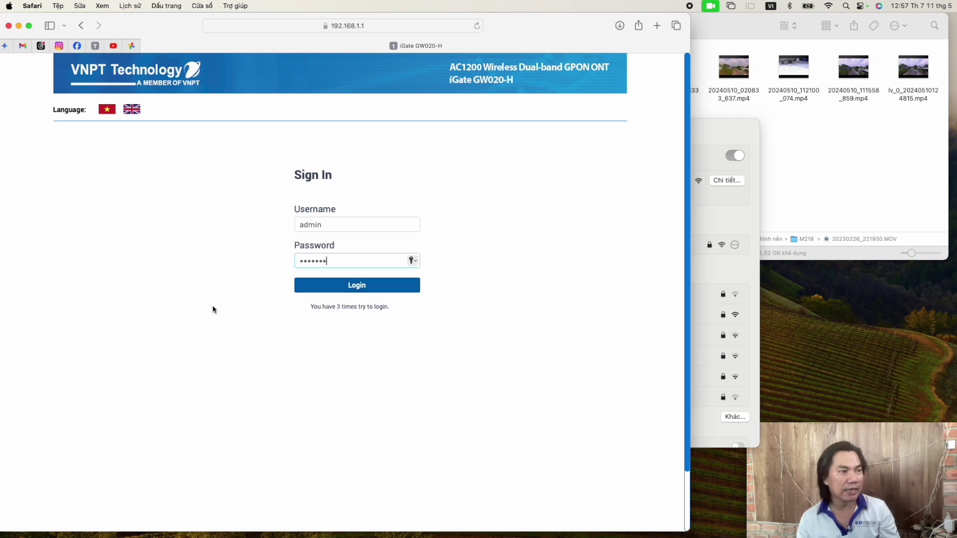
Step: Sign in, set a new admin password twice under Maintenance > Administration, save, and close the confirmation
left_click(379, 288)
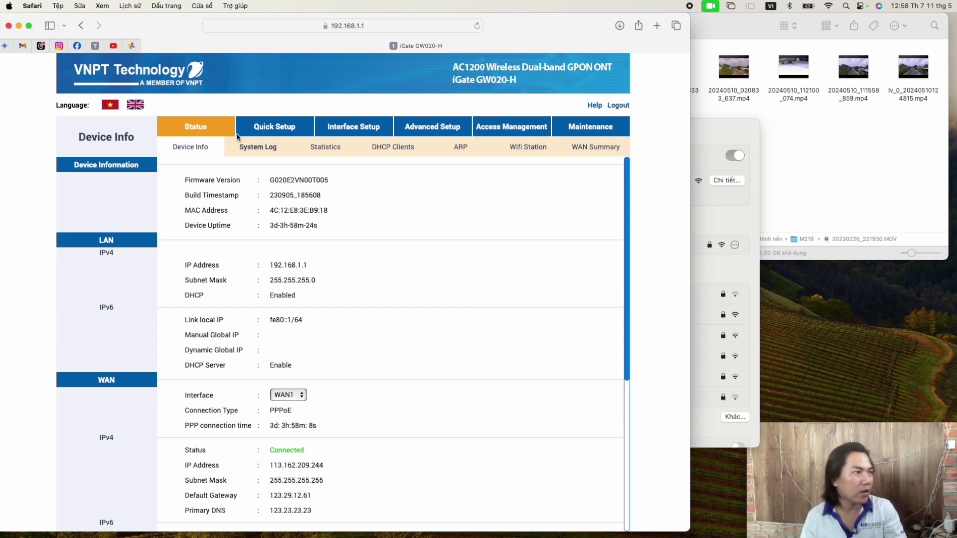
left_click(590, 129)
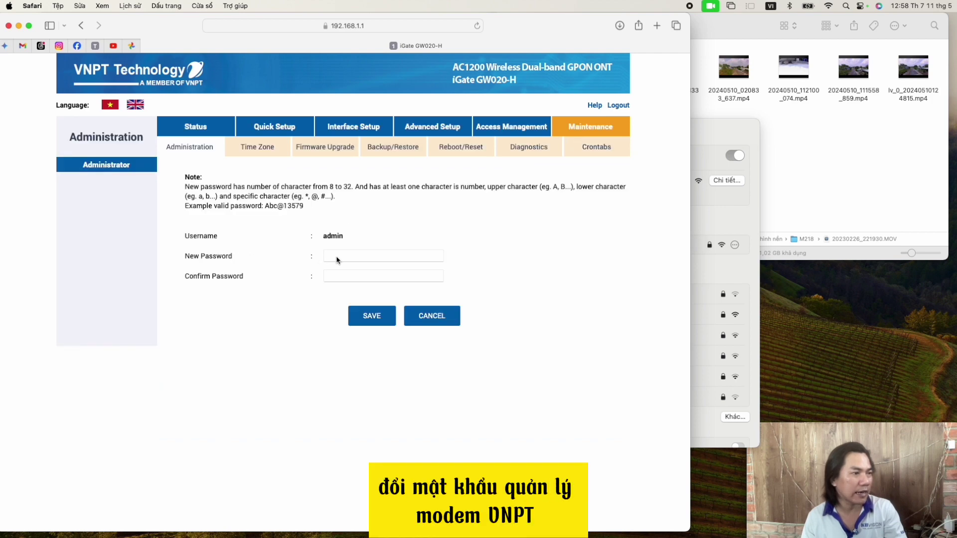
left_click(349, 257)
left_click(431, 253)
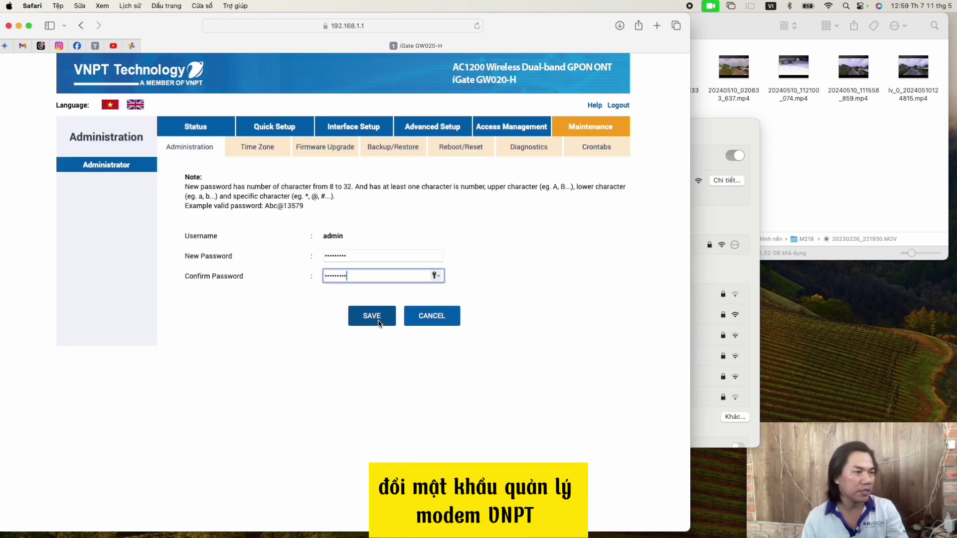
left_click(374, 318)
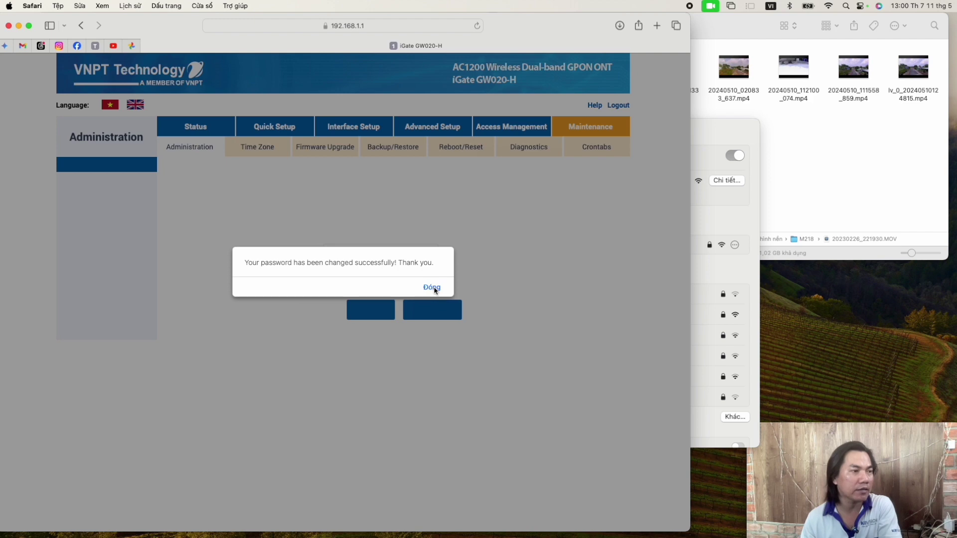
left_click(431, 287)
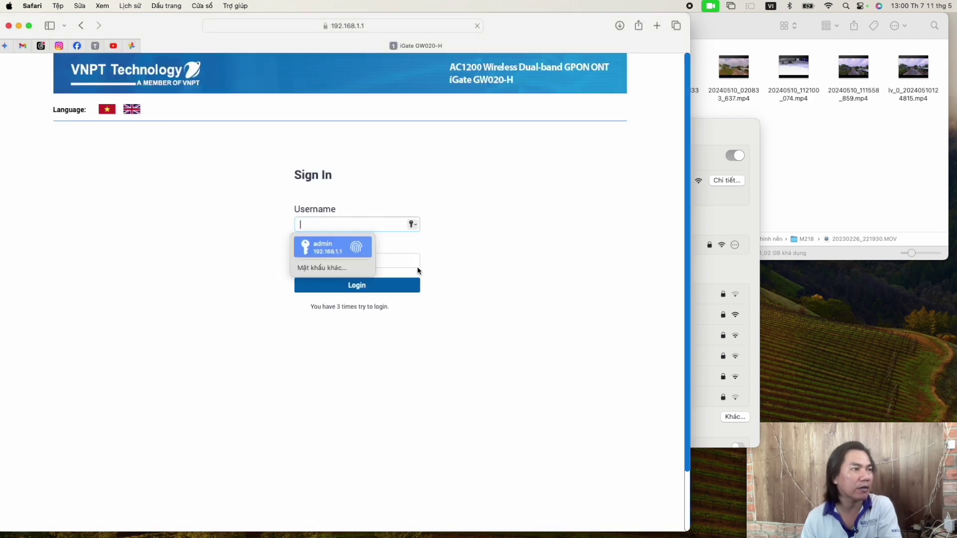
Step: Sign in again as admin with the new password to reach Status > Device Info
type("admin")
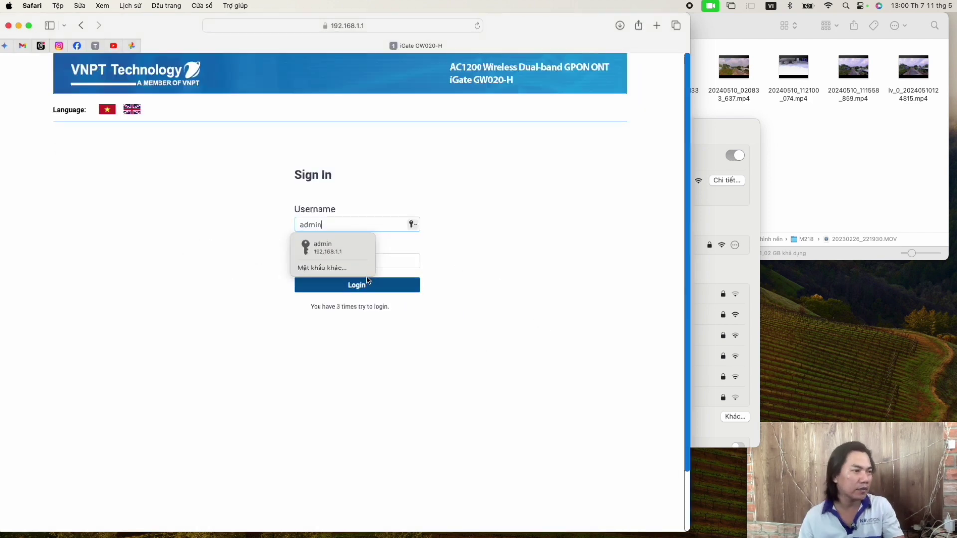
left_click(389, 262)
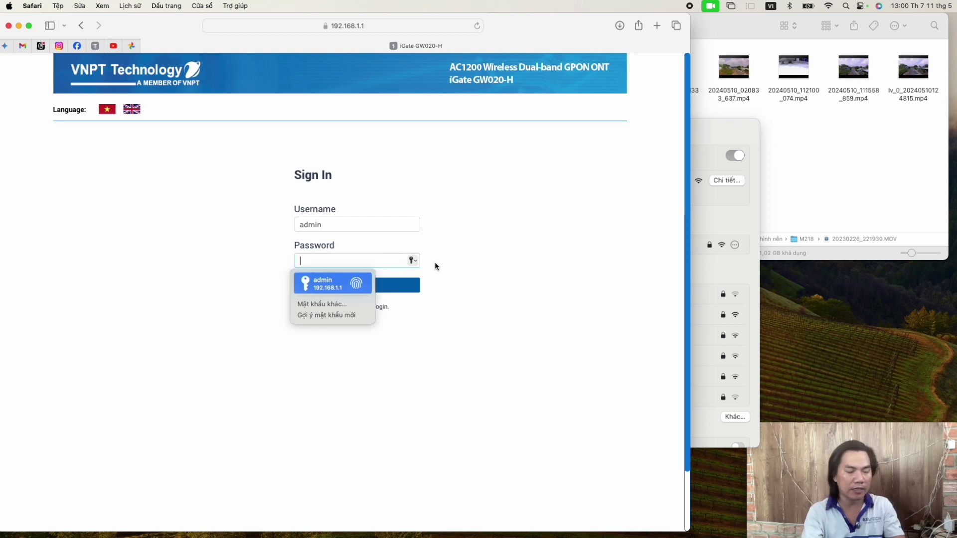
left_click(388, 288)
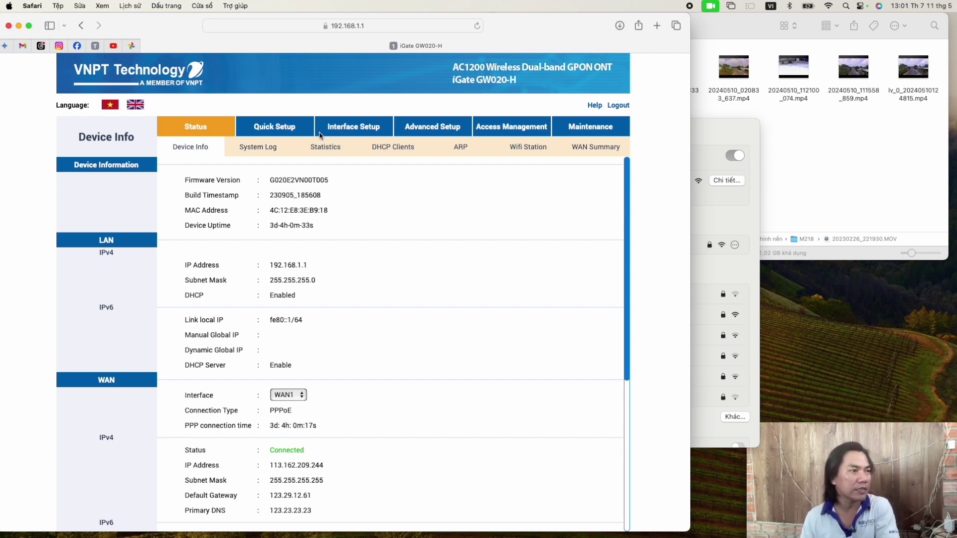
Step: Open Interface Setup > Wireless 2.4GHz and switch the SSID index to 2
left_click(348, 131)
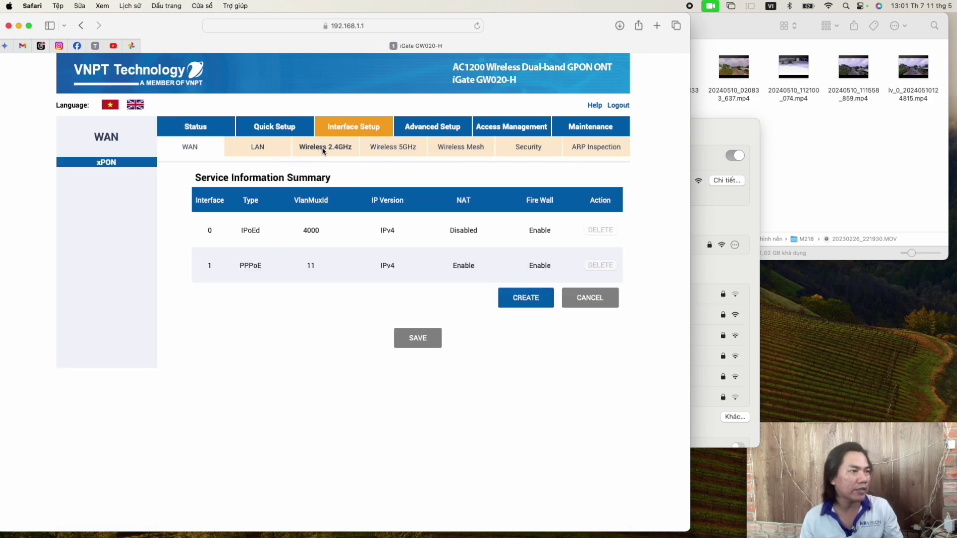
left_click(324, 149)
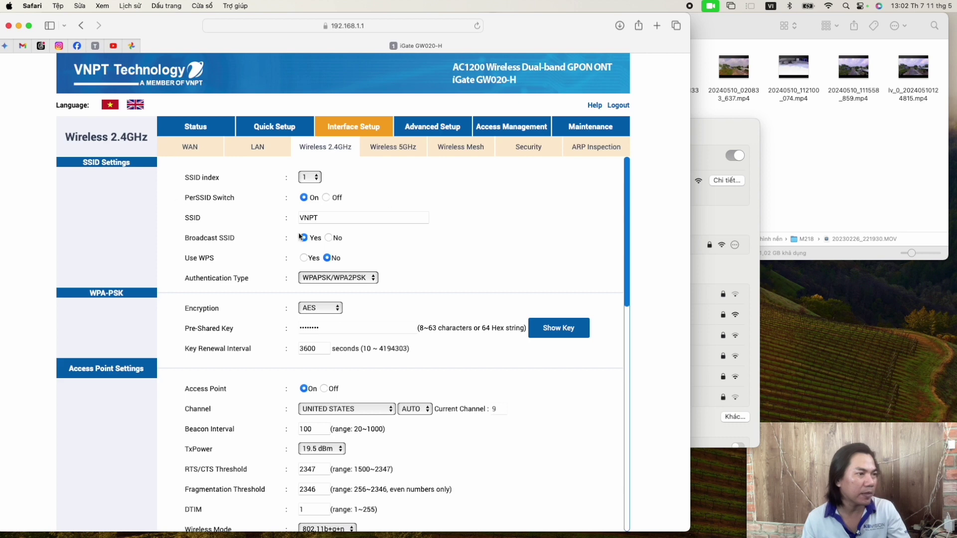
left_click(315, 178)
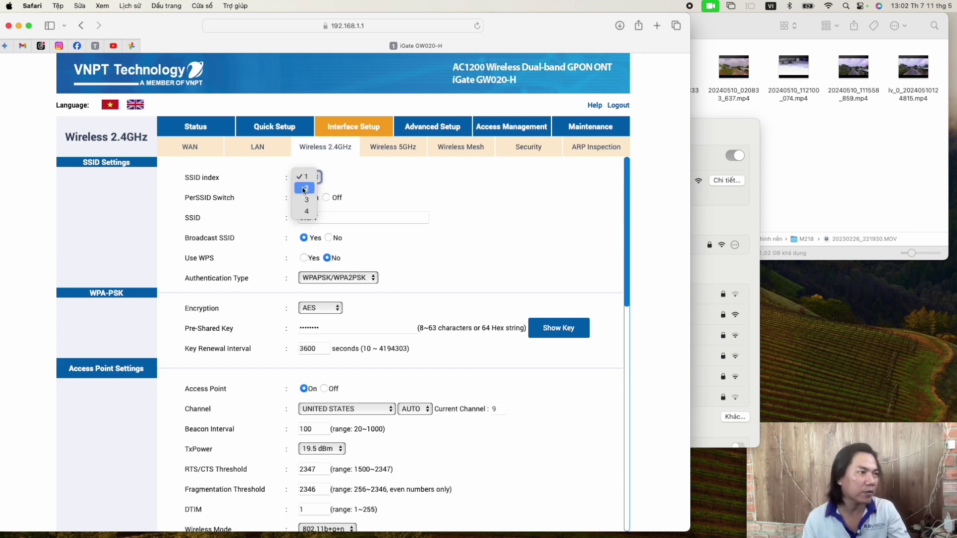
left_click(311, 188)
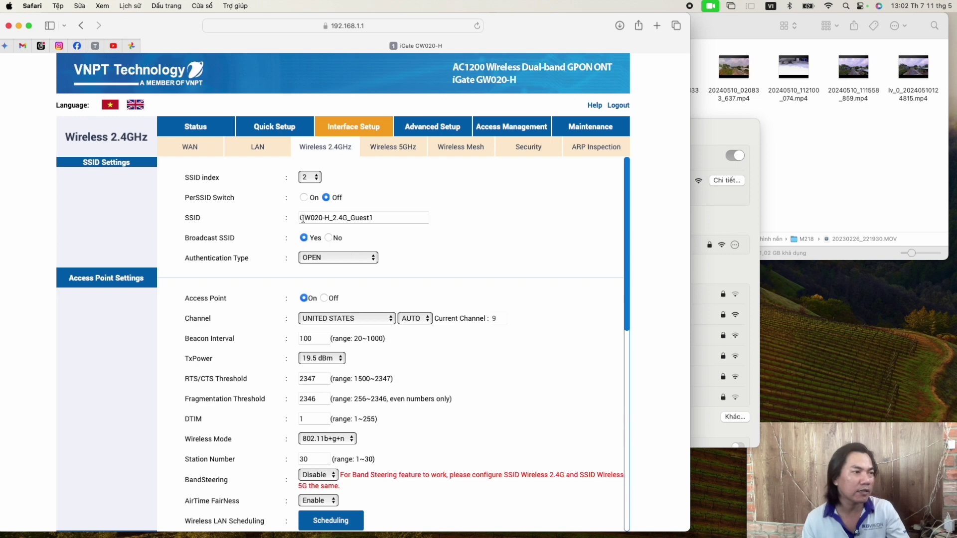
Step: Rename SSID 2 to 'DAT CAMERA' and set its authentication to WPAPSK/WPA2PSK
triple_click(379, 218)
type("DAT CAMERA")
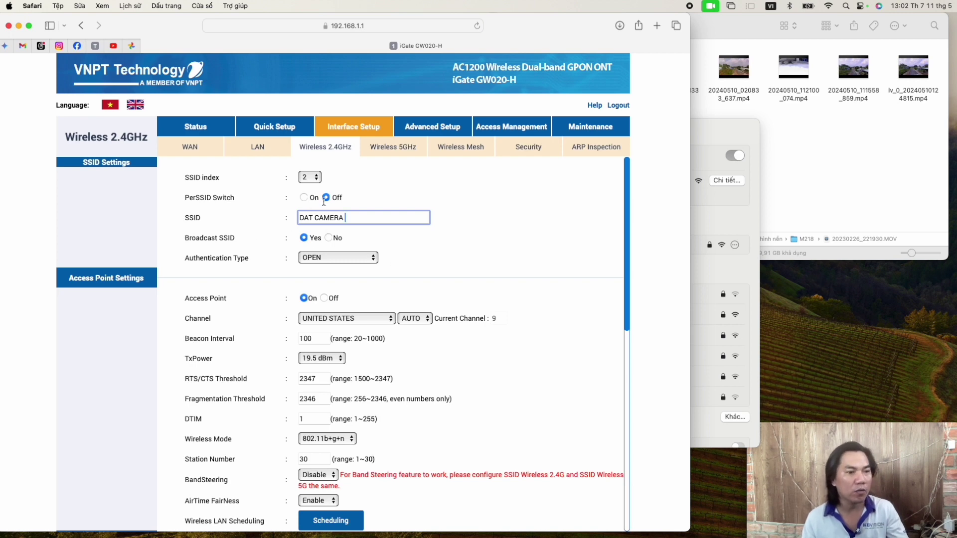
left_click(338, 257)
left_click(338, 279)
Step: Set the encryption to TKIPAES and select the existing pre-shared key for replacement
left_click(318, 287)
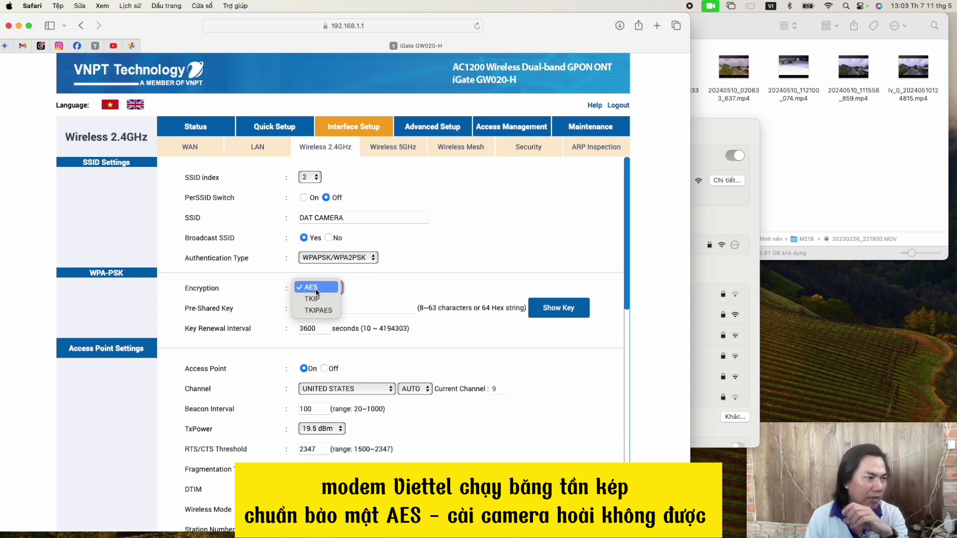
left_click(308, 311)
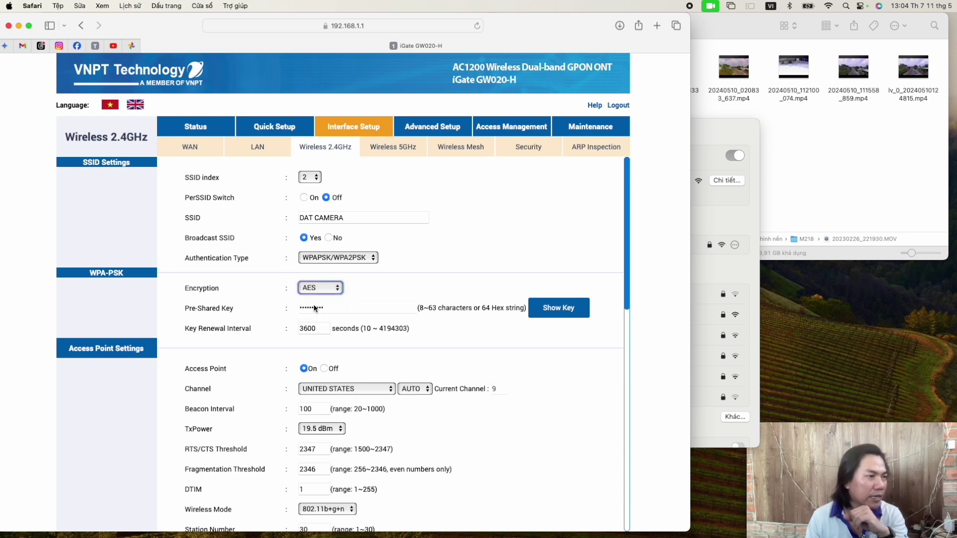
left_click(338, 309)
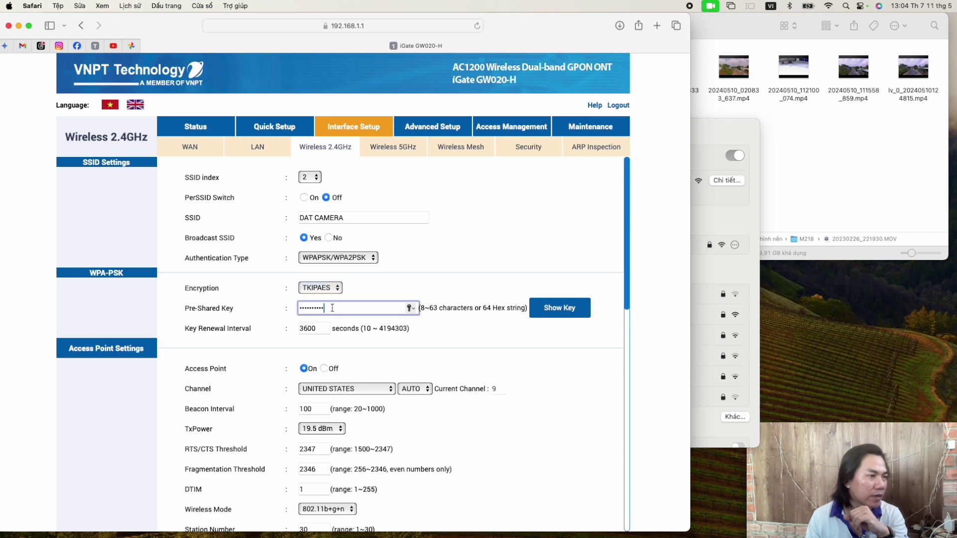
left_click_drag(372, 309, 201, 303)
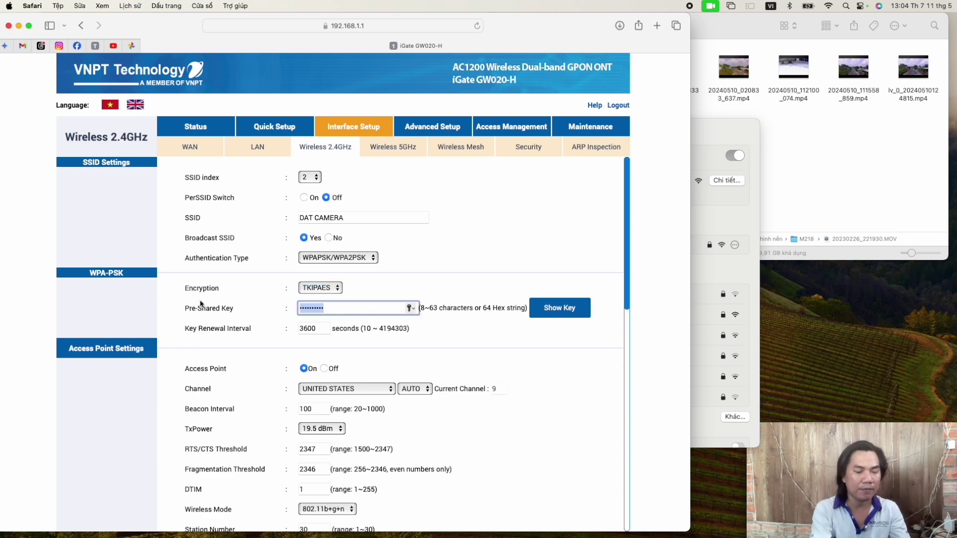
scroll(308, 310, "down", 5)
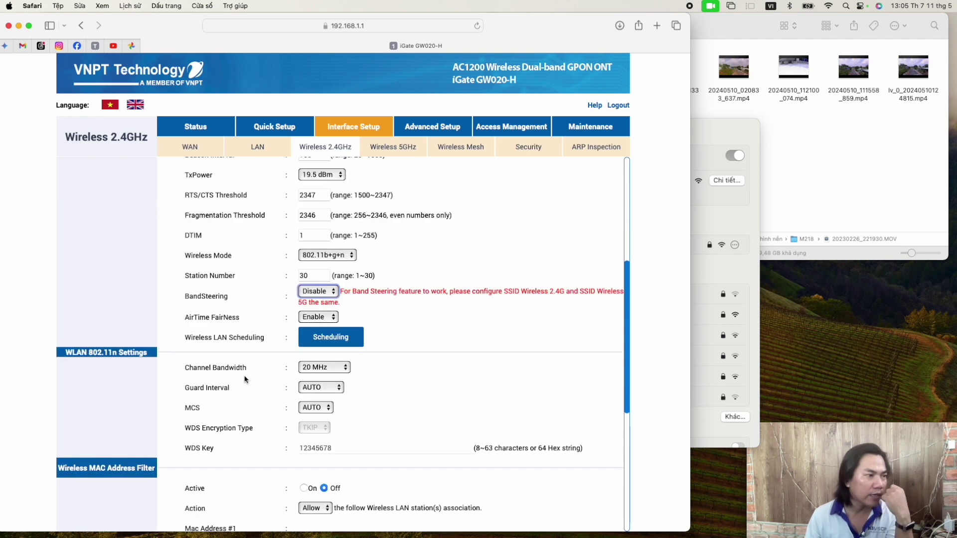
Step: Change the 2.4GHz channel bandwidth from 20 MHz to 20/40 MHz and save the page
left_click(344, 369)
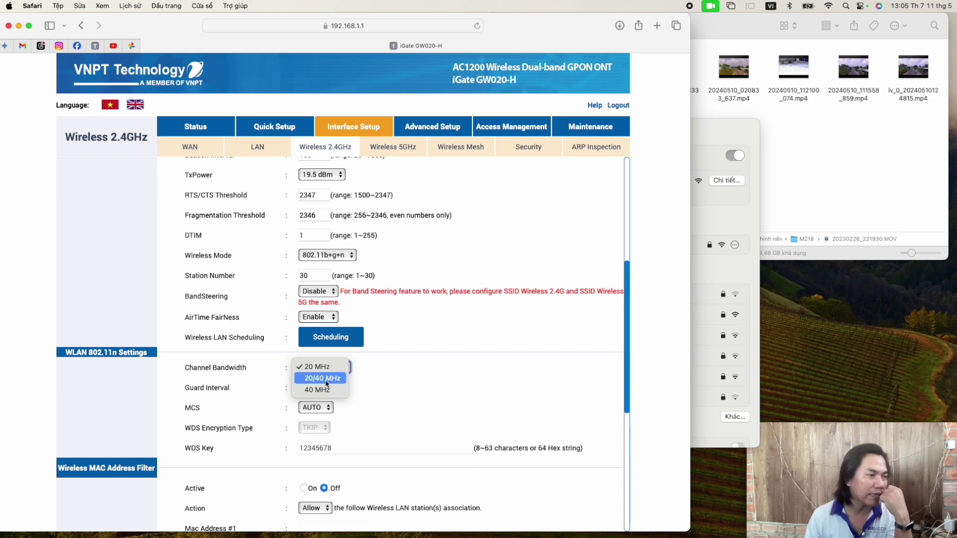
left_click(432, 374)
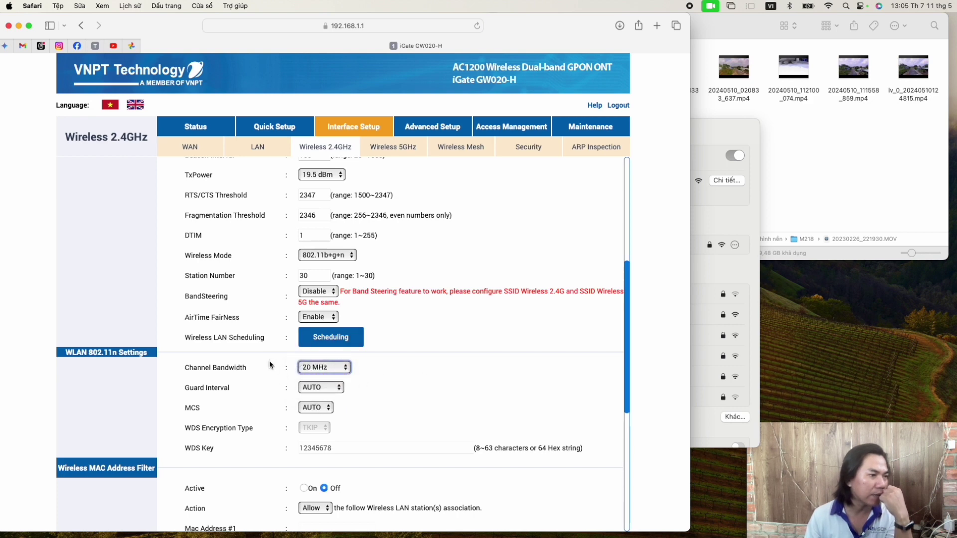
scroll(383, 395, "down", 2)
scroll(383, 395, "down", 1)
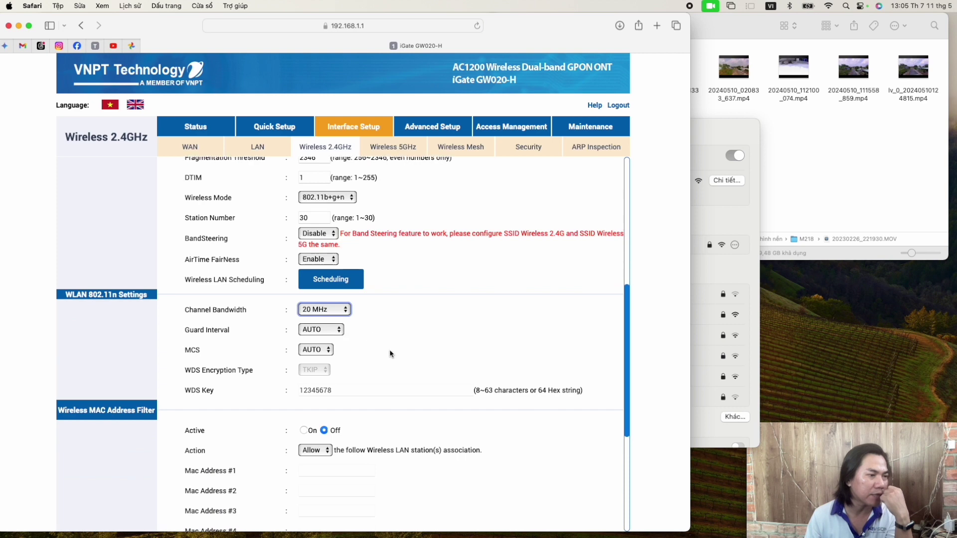
left_click(327, 314)
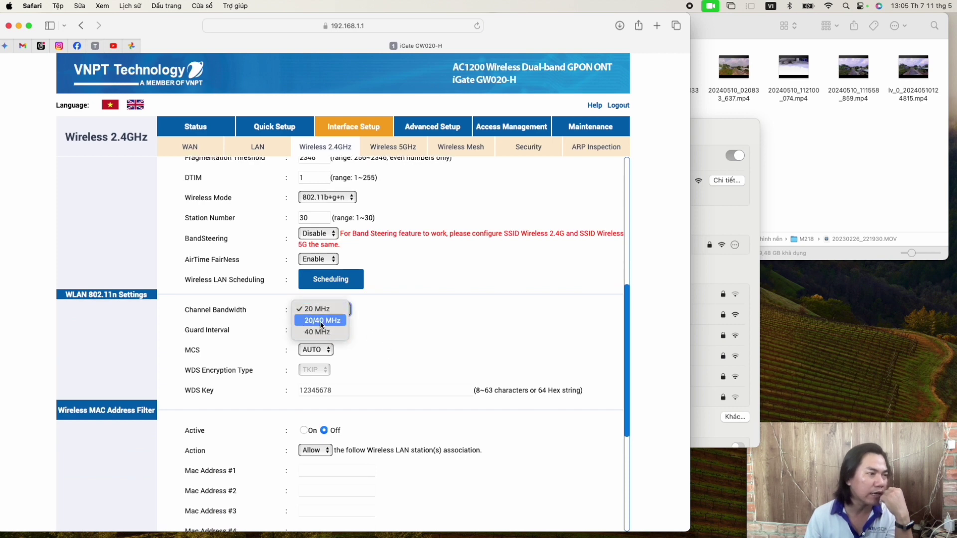
left_click(320, 321)
scroll(406, 319, "down", 5)
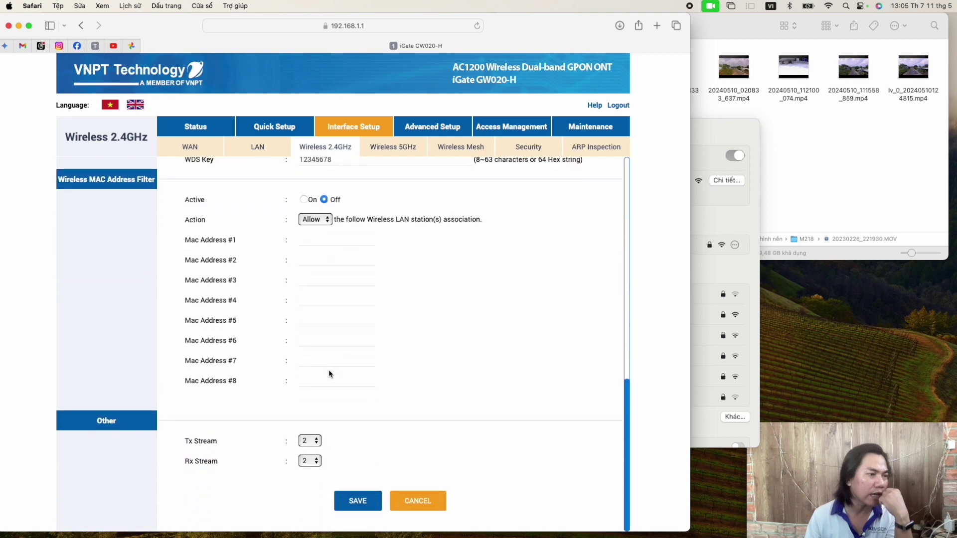
scroll(434, 339, "up", 5)
scroll(429, 327, "down", 5)
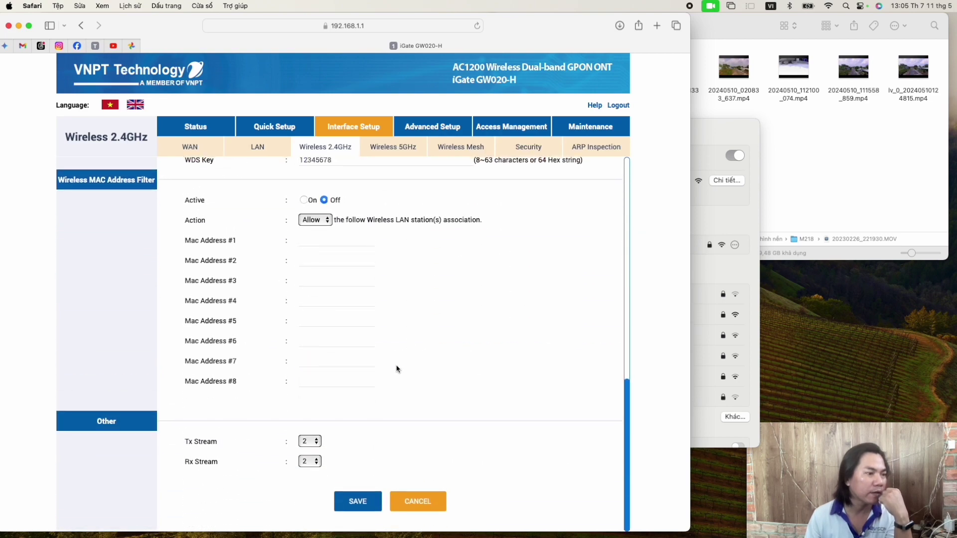
left_click(358, 502)
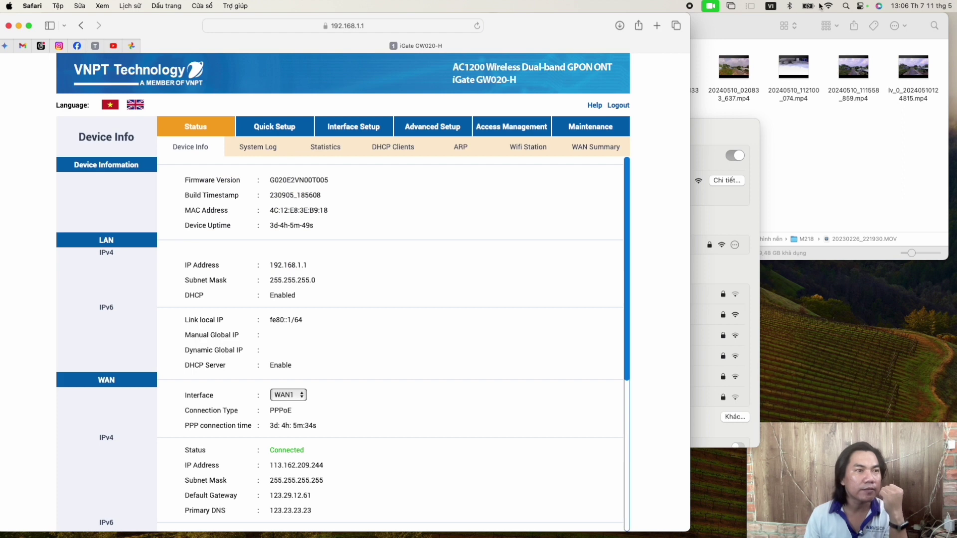
Step: Check SSID 2 'DAT CAMERA' on the 2.4GHz page, then open the Mac's Wi-Fi Settings
left_click(829, 7)
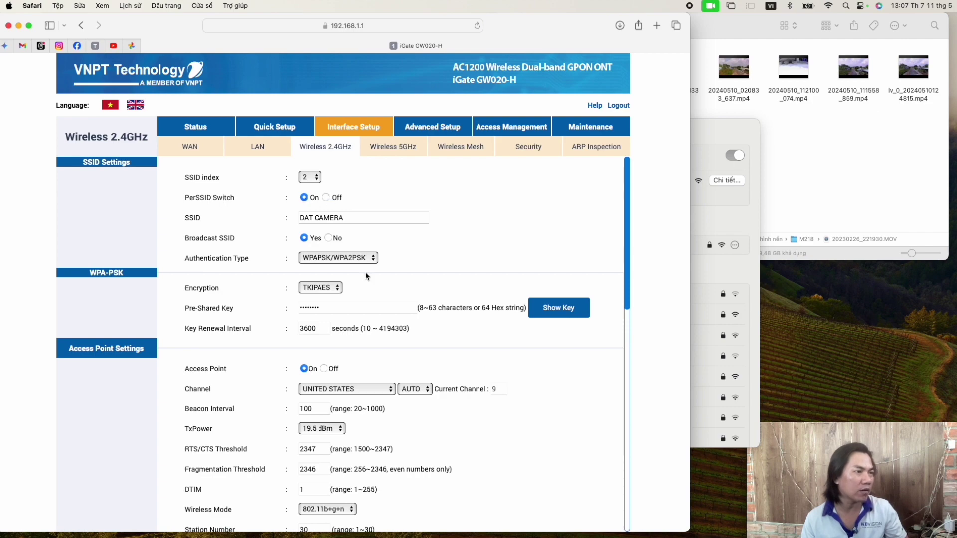
scroll(366, 276, "down", 10)
scroll(327, 368, "up", 10)
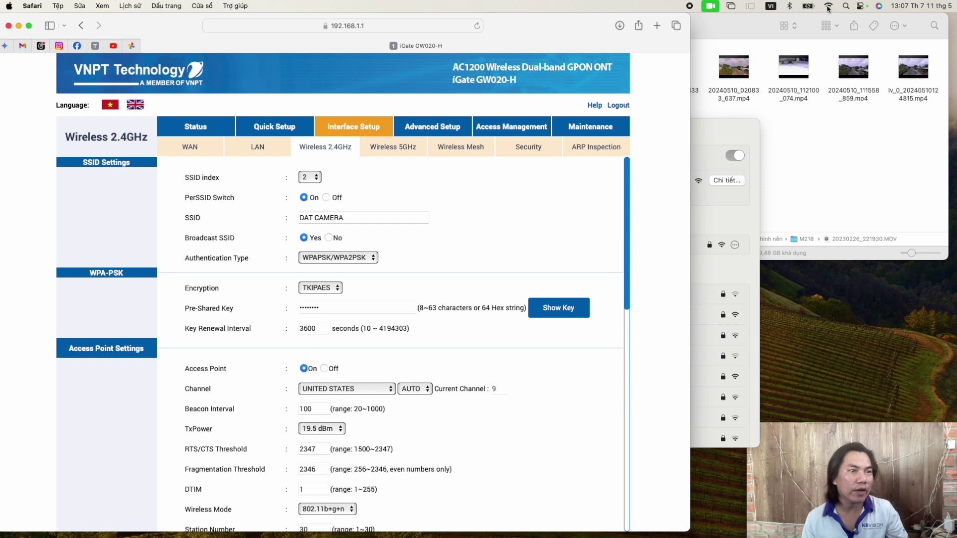
left_click(723, 443)
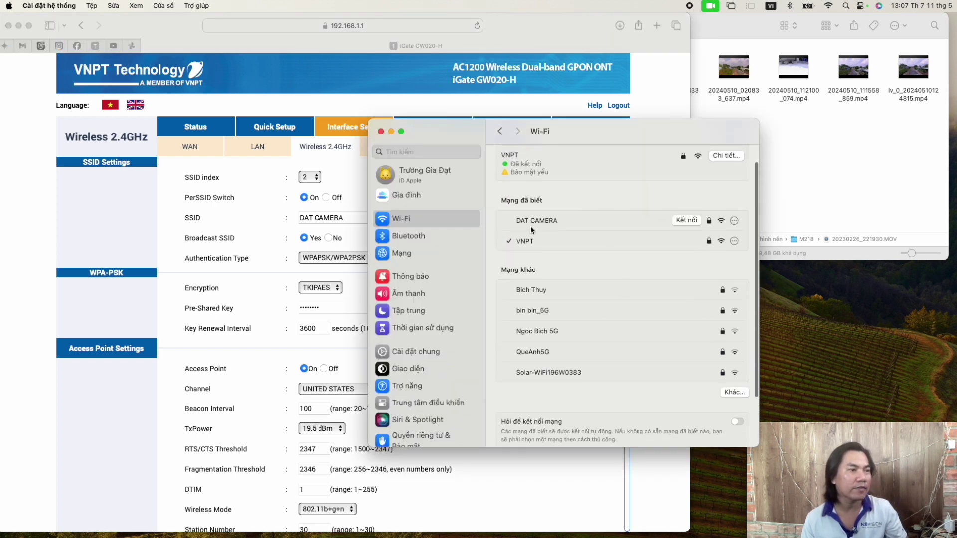
Step: Confirm DAT CAMERA appears among known Wi-Fi networks, then bring the Safari router page forward
mouse_move(553, 222)
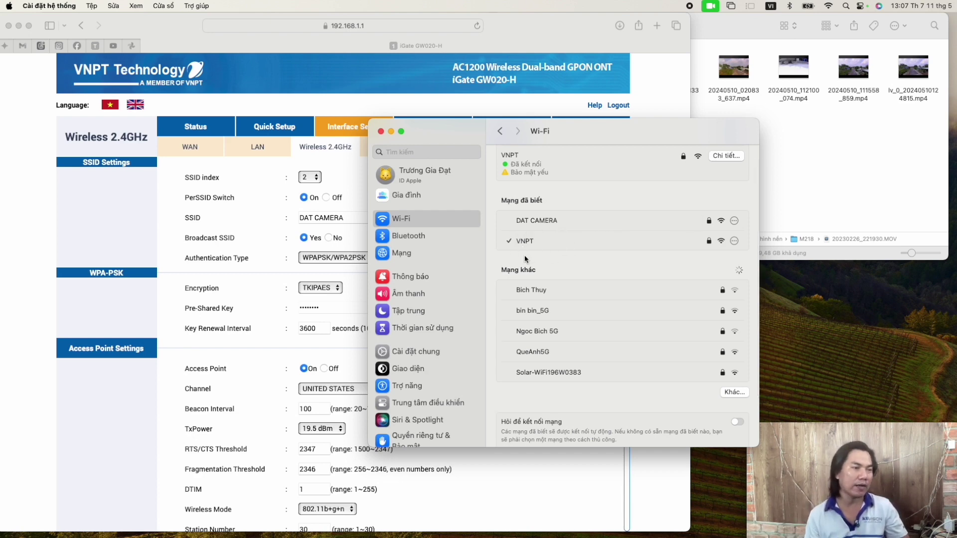
left_click(558, 38)
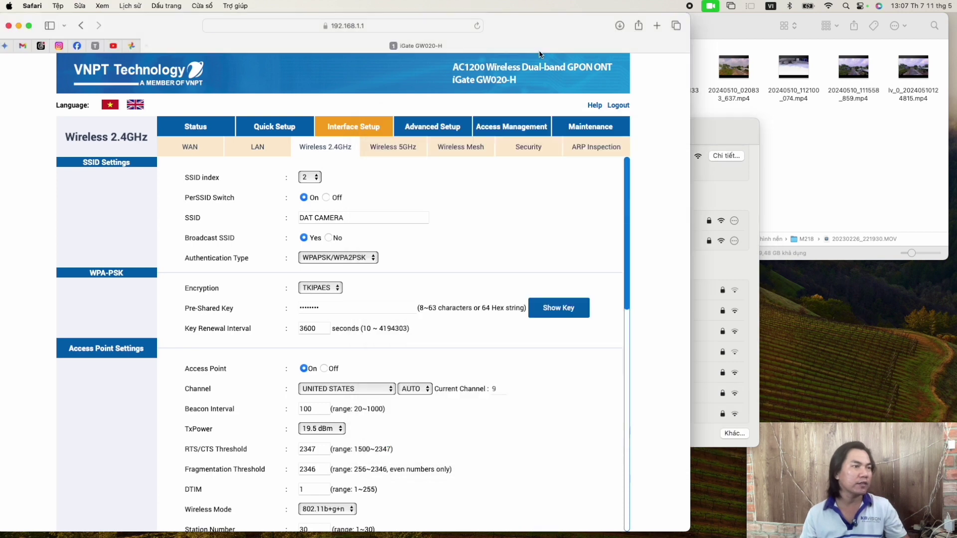
Step: Keep SSID index 2, then change the 5GHz network name from VNPT to 'Cafe At Home 5G'
left_click(316, 177)
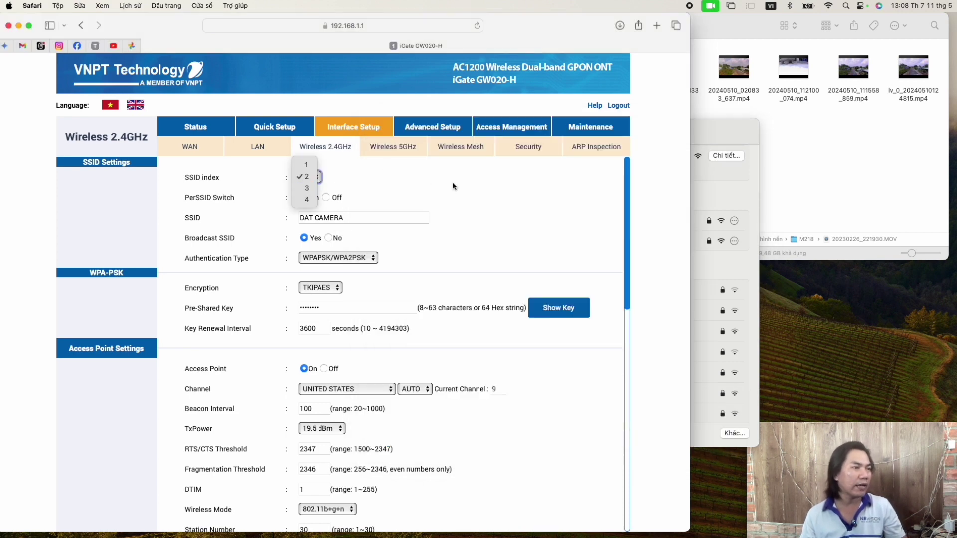
left_click(468, 179)
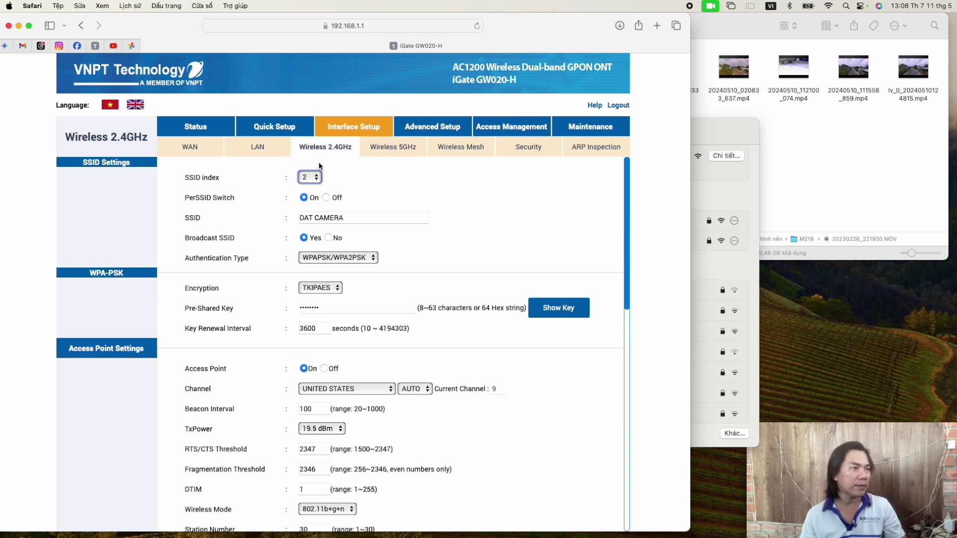
left_click(388, 151)
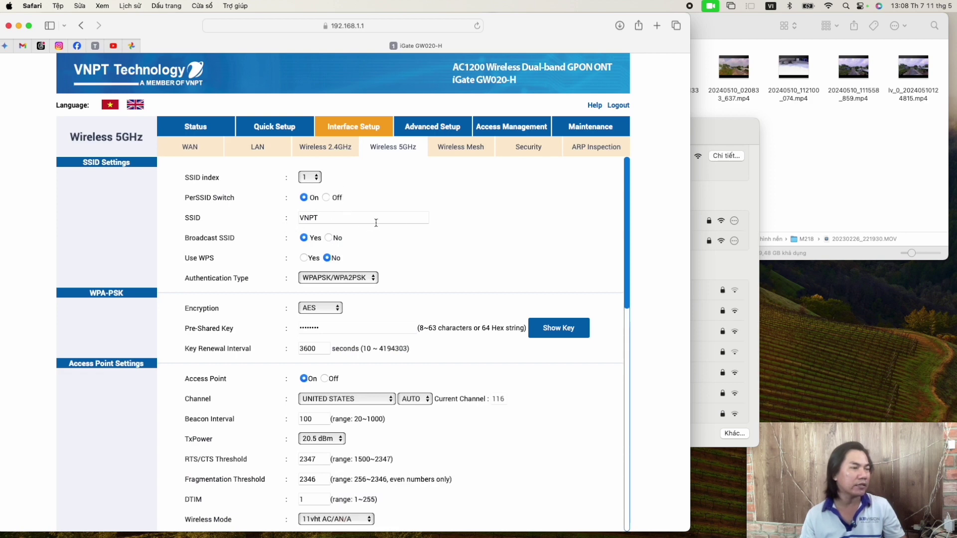
double_click(342, 218)
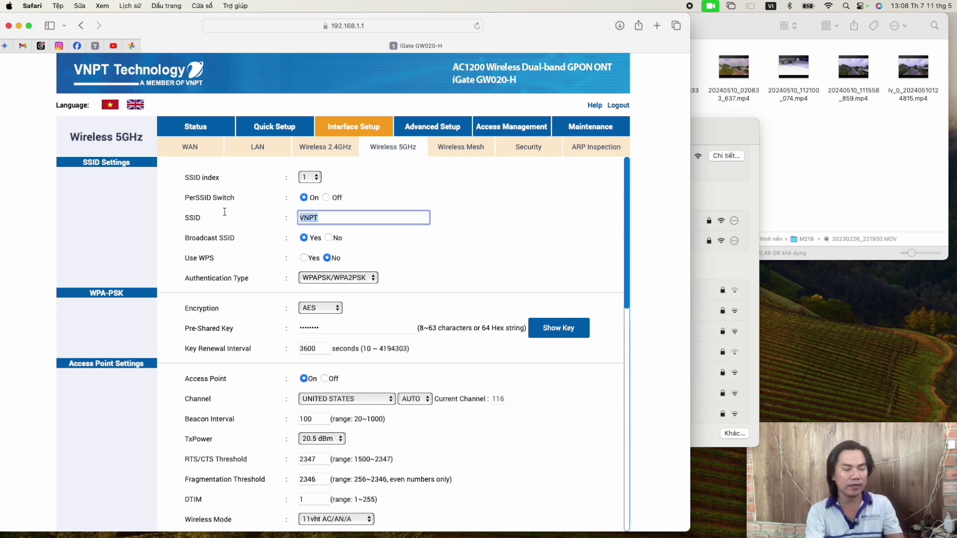
type("Cafe A")
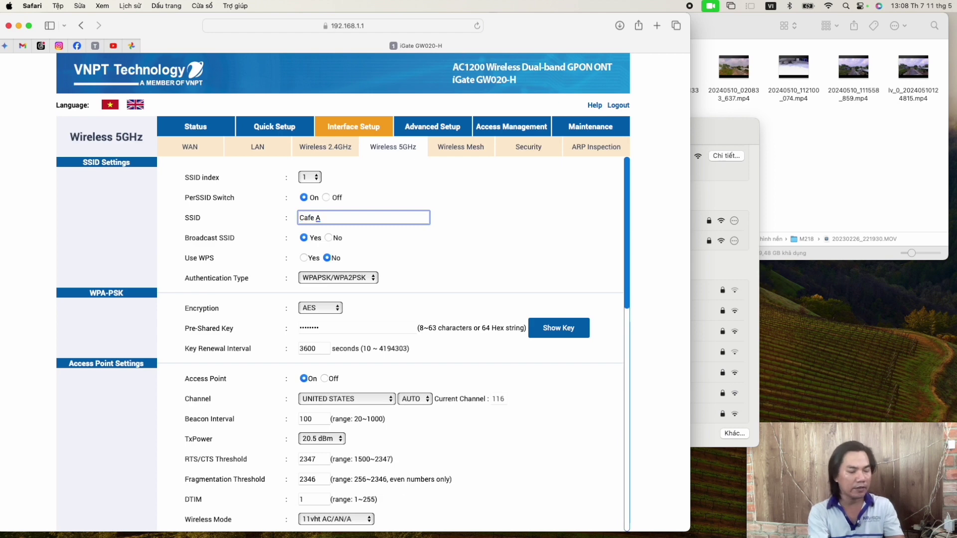
type("t Home 5")
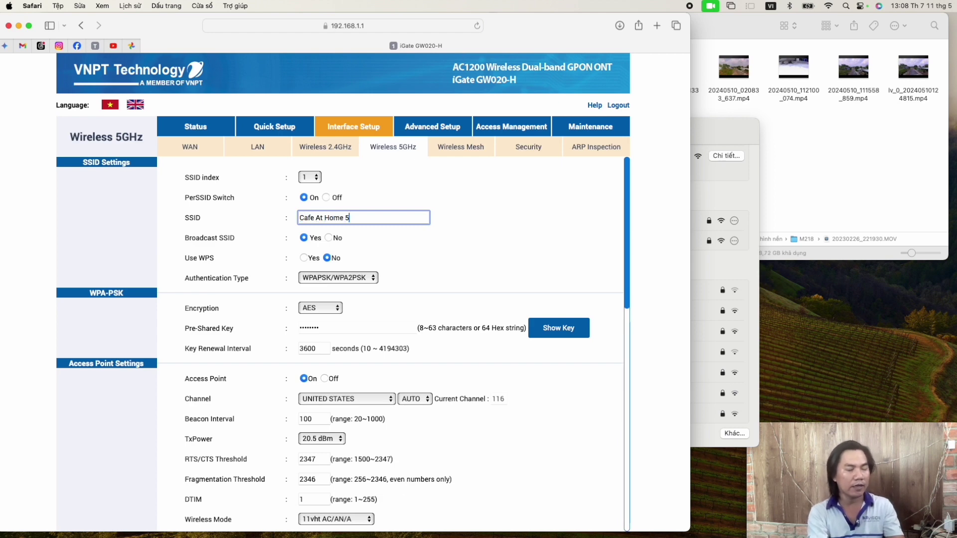
type("G")
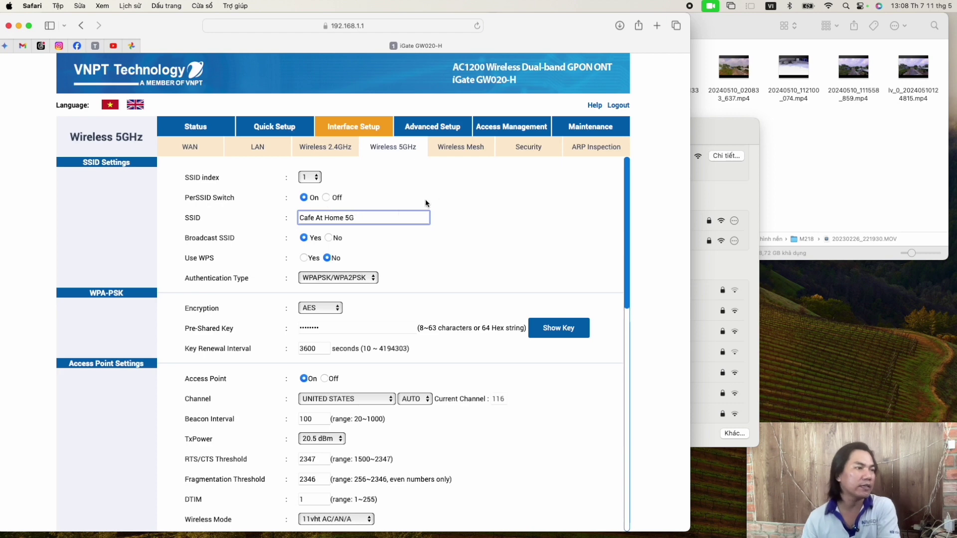
Step: Check the 5GHz pre-shared key field and keep AES as the 5GHz encryption
scroll(372, 229, "down", 3)
key("Tab")
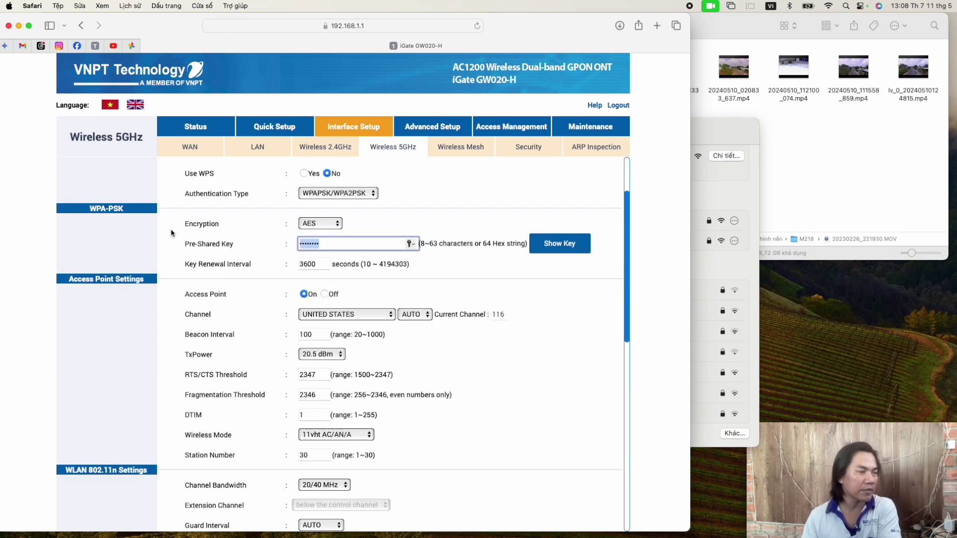
scroll(298, 199, "up", 3)
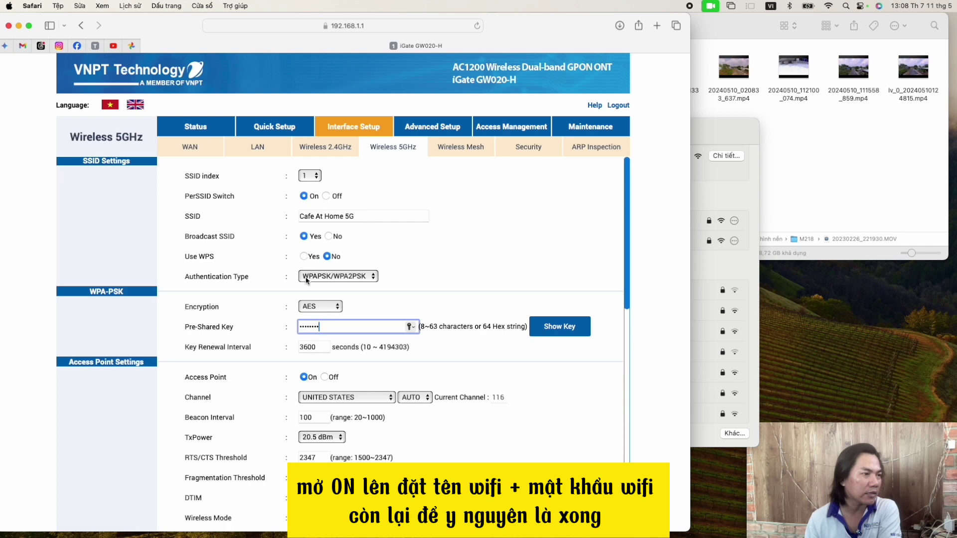
left_click(329, 307)
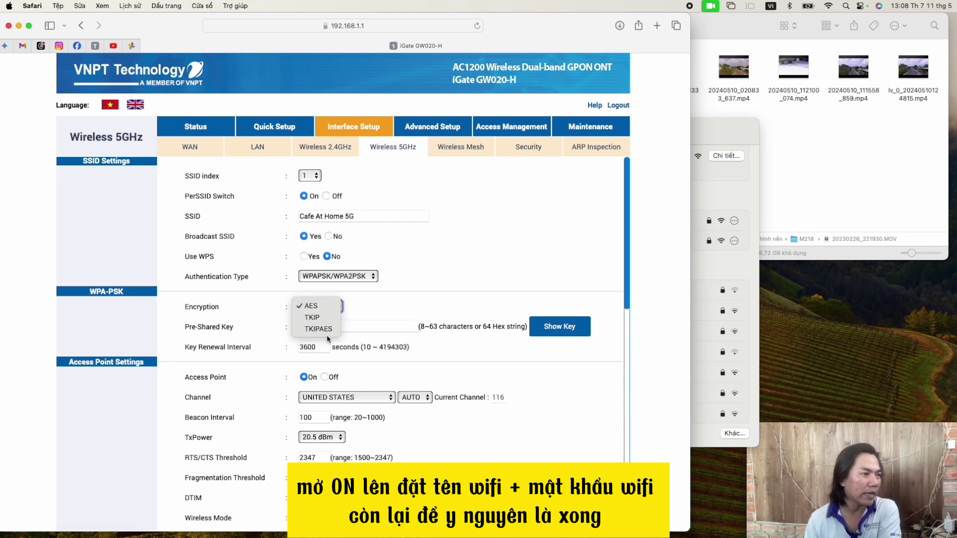
left_click(321, 306)
Step: Review the rest of the 5GHz settings page, then bring the Mac's Wi-Fi settings forward
scroll(447, 334, "down", 10)
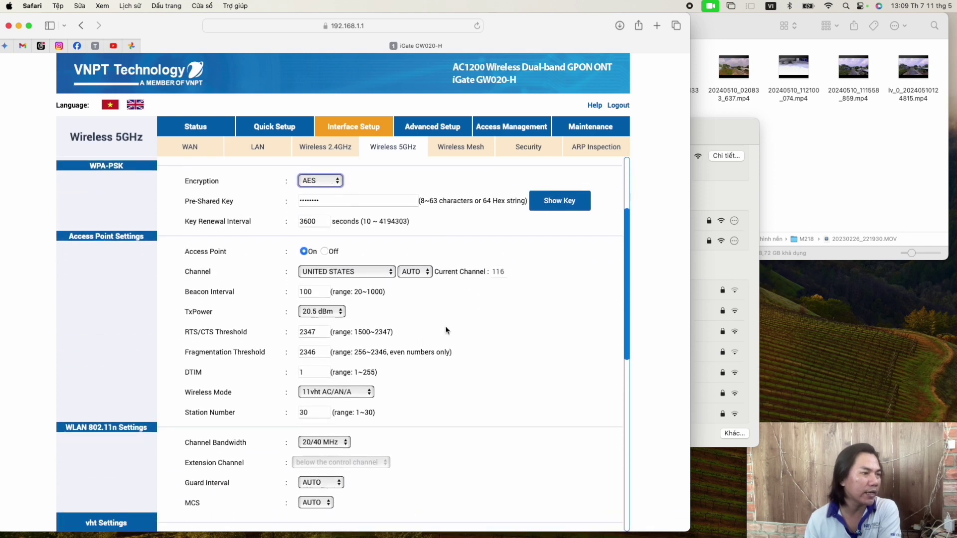
scroll(444, 351, "down", 8)
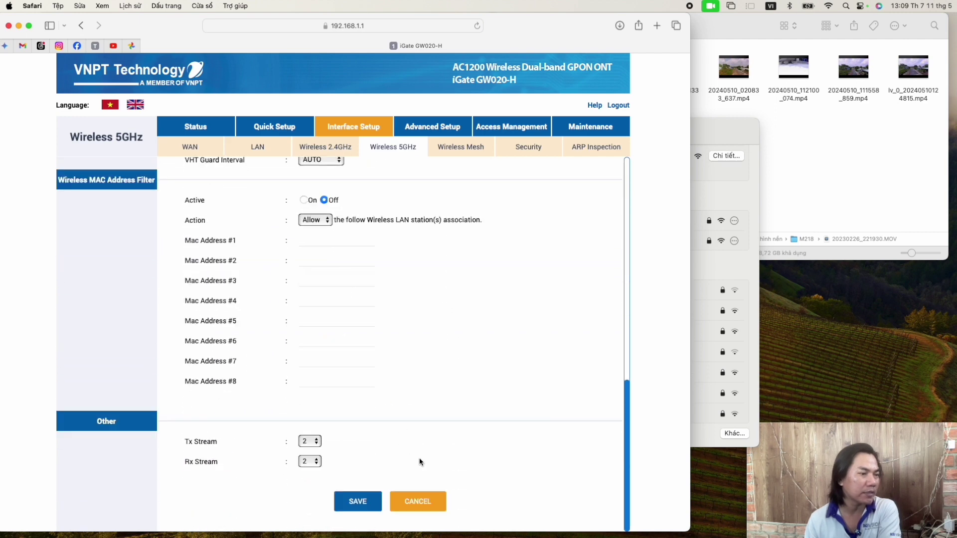
scroll(419, 459, "down", 1)
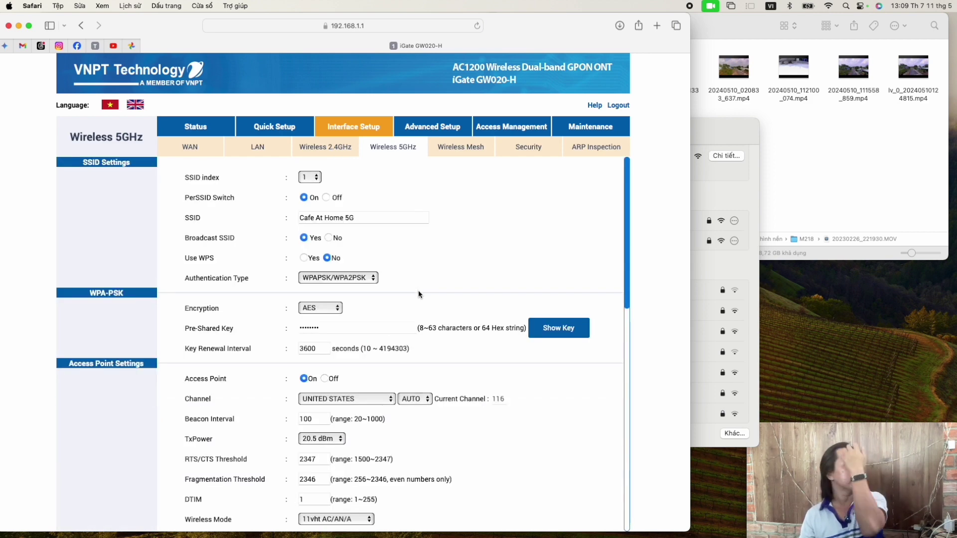
scroll(418, 290, "down", 8)
left_click(717, 140)
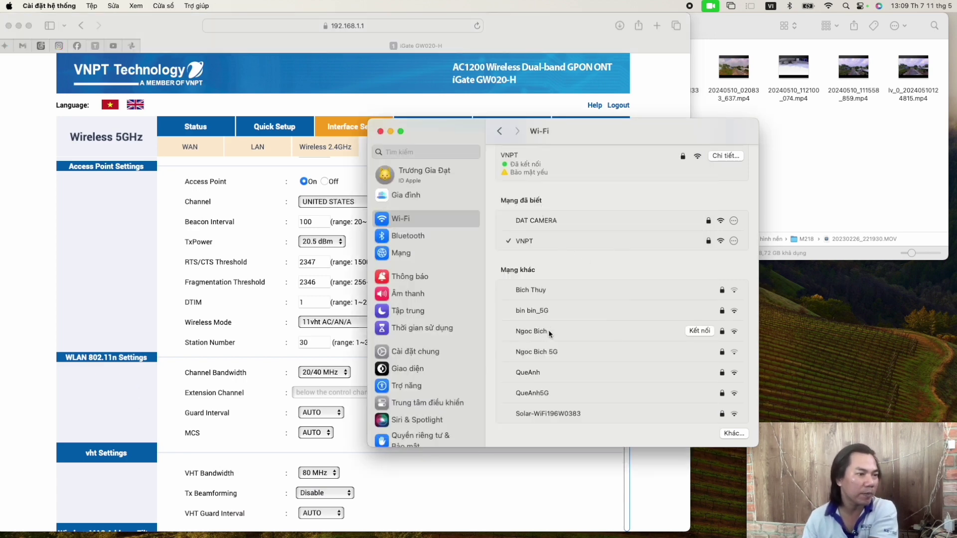
Step: Find 'Cafe At Home 5G' in the nearby Wi-Fi networks list, then return to the router admin page
scroll(562, 318, "down", 5)
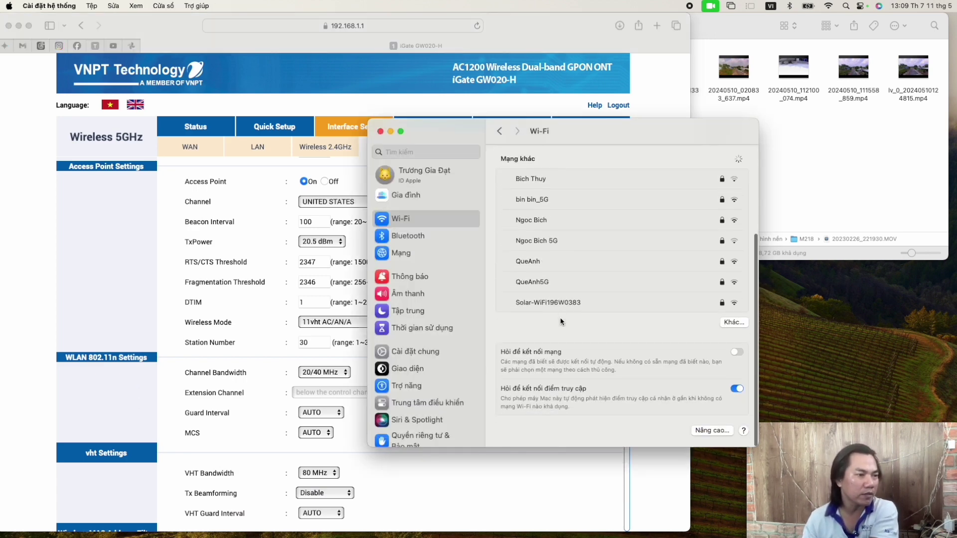
scroll(561, 320, "up", 3)
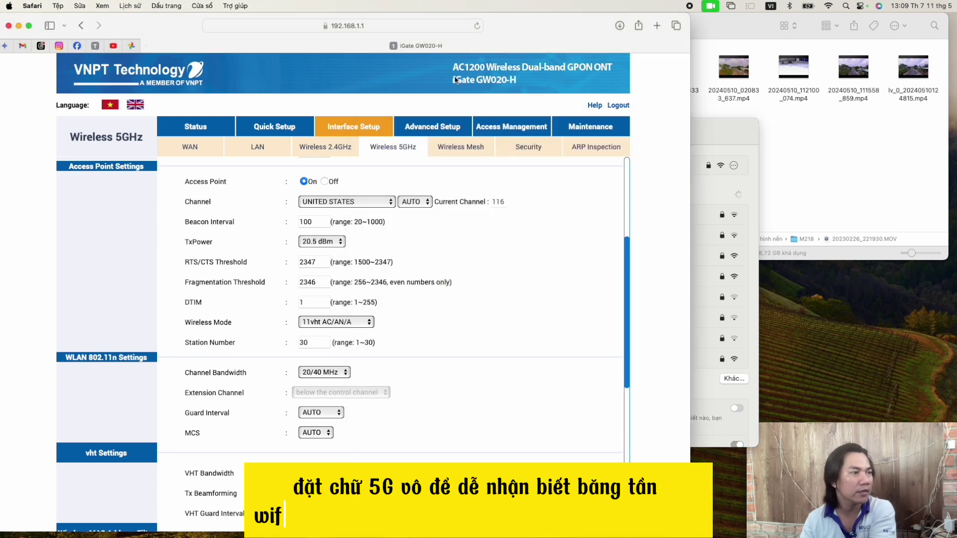
left_click(521, 33)
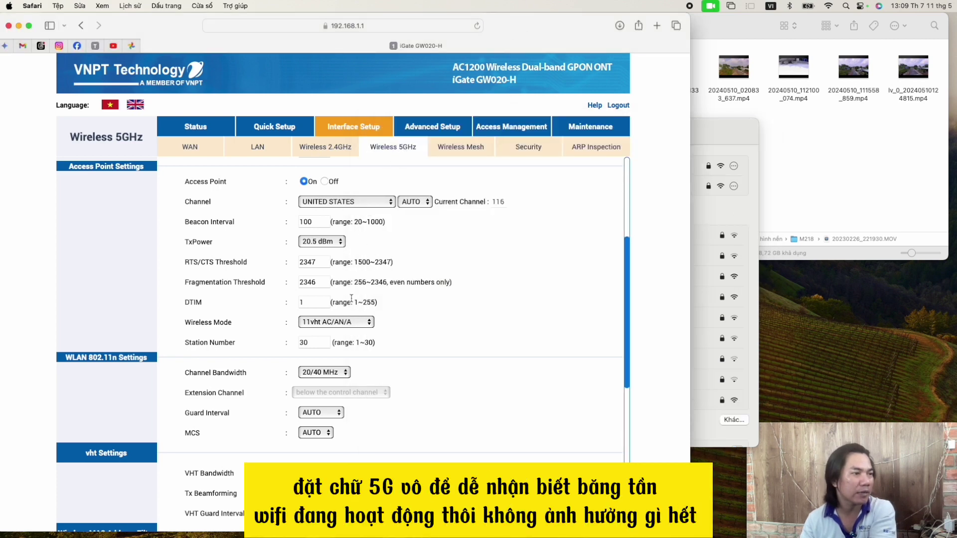
Step: Recheck the 5GHz SSID 'Cafe At Home 5G' and switch to the Wireless 2.4GHz page
scroll(363, 244, "up", 8)
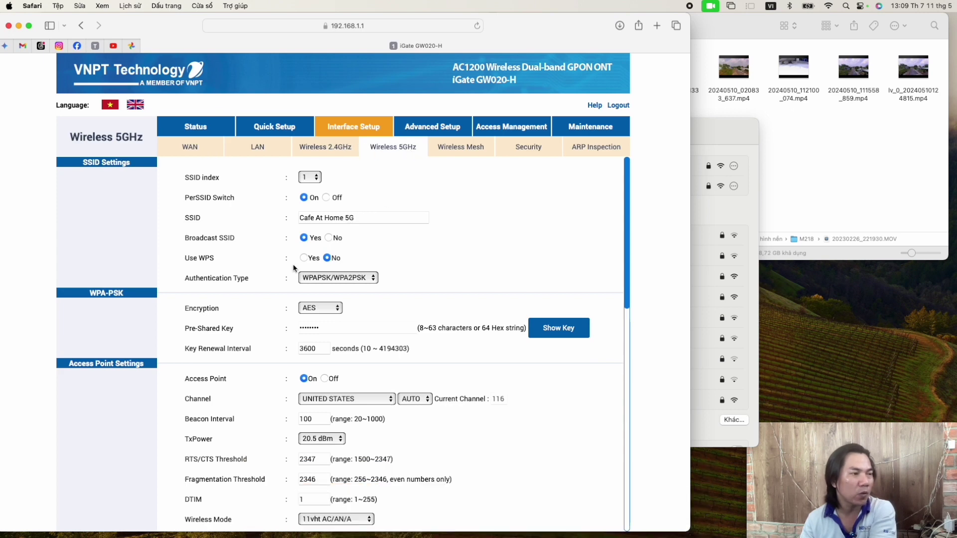
left_click(321, 153)
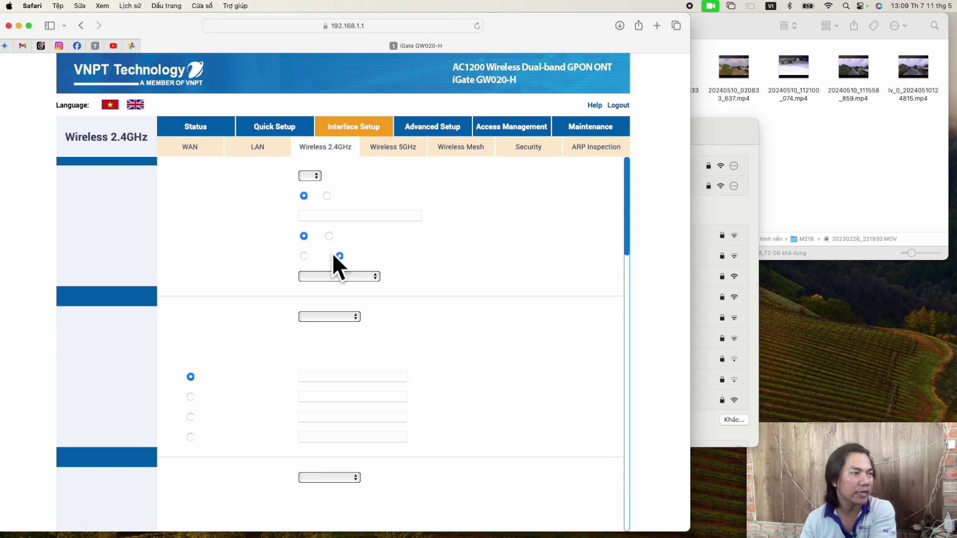